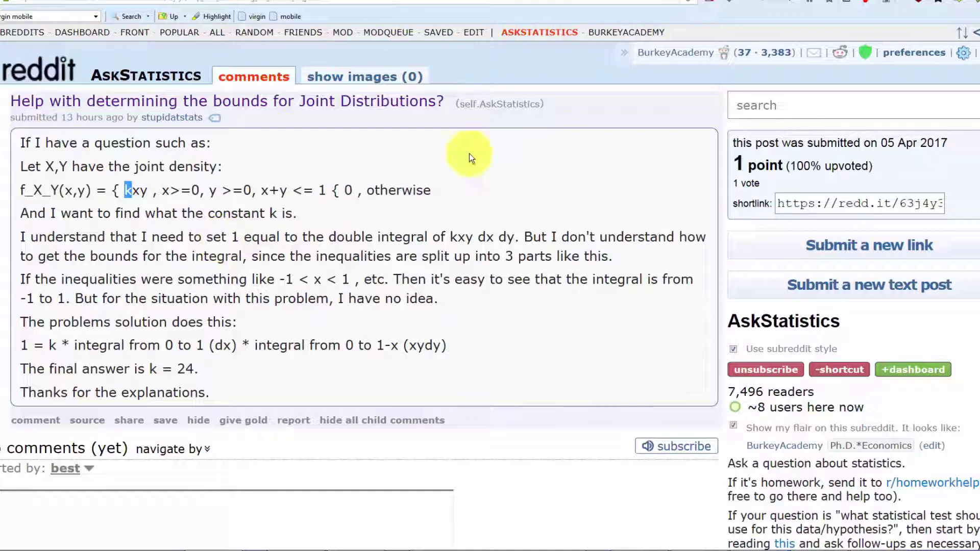
Step: Bring up the Maple worksheet and orbit the xy surface plot toward a near-front view
mouse_move(764, 544)
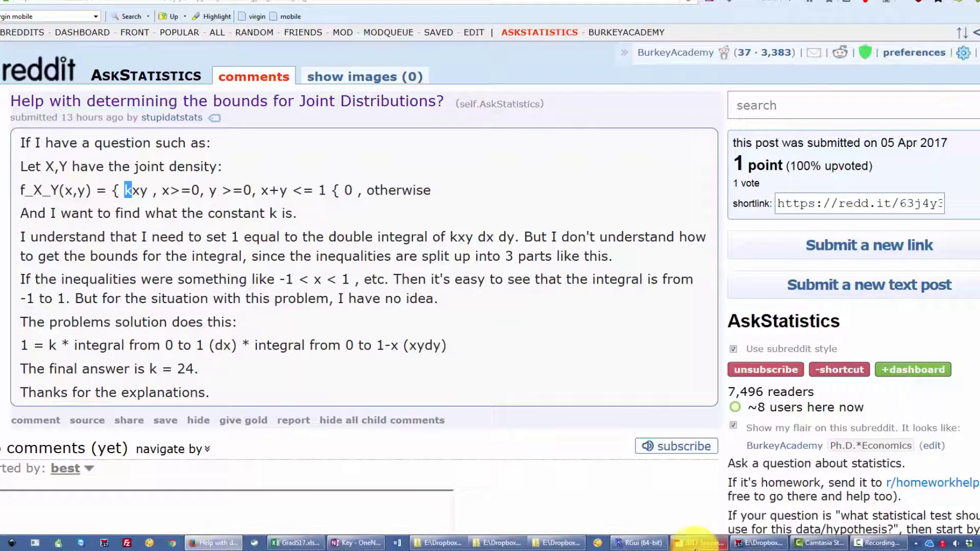
click(737, 545)
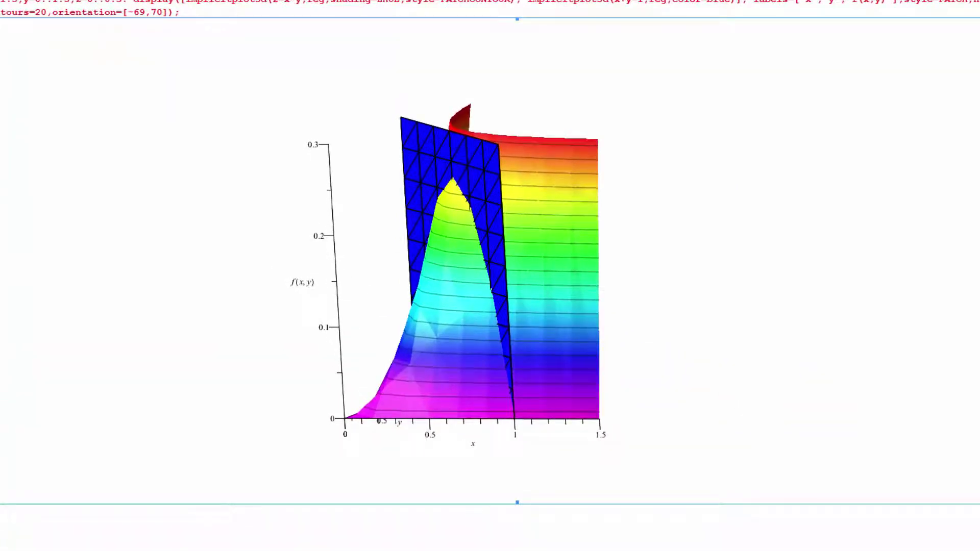
drag(385, 374, 537, 443)
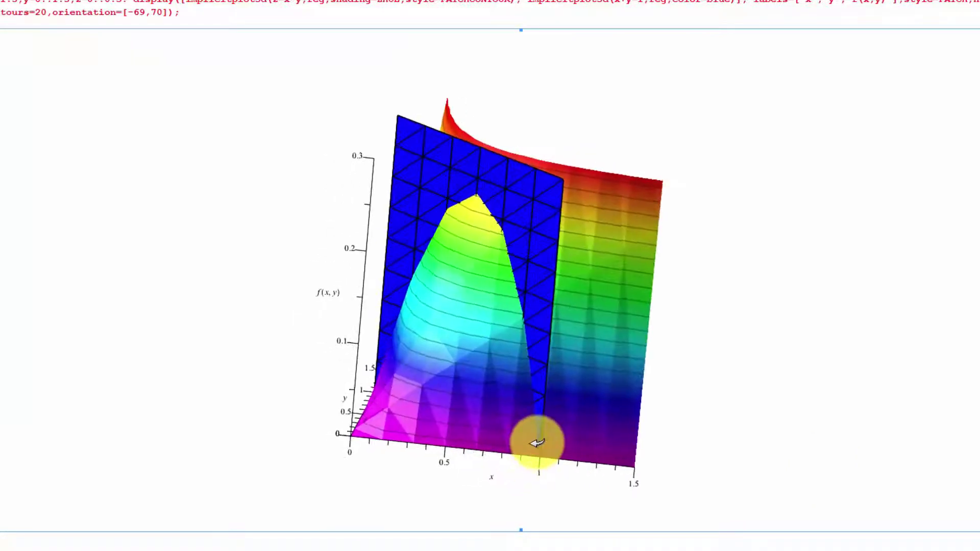
drag(728, 203, 665, 147)
drag(353, 456, 479, 501)
drag(667, 342, 406, 502)
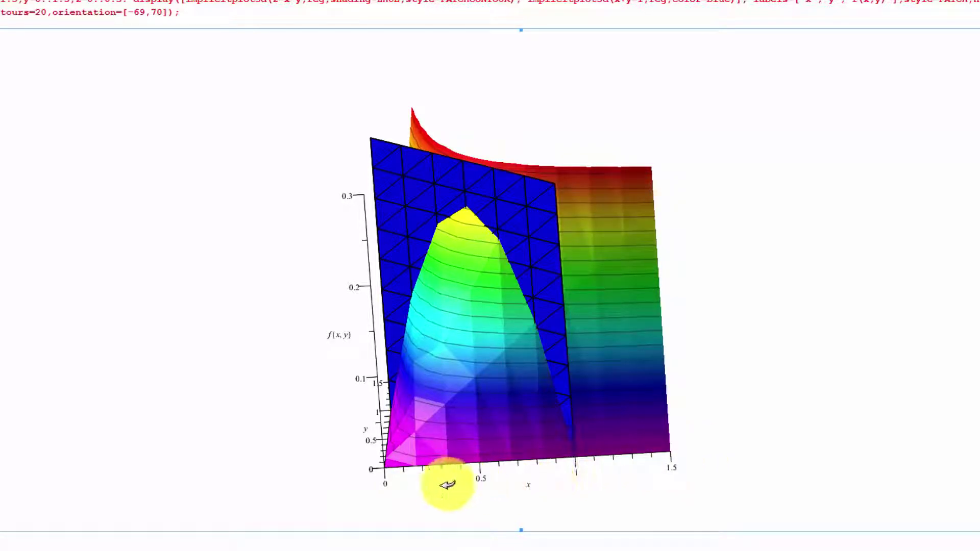
Step: Keep rotating the plot, looking straight down, then showing the blue x+y=1 wall edge-on
drag(446, 481, 356, 491)
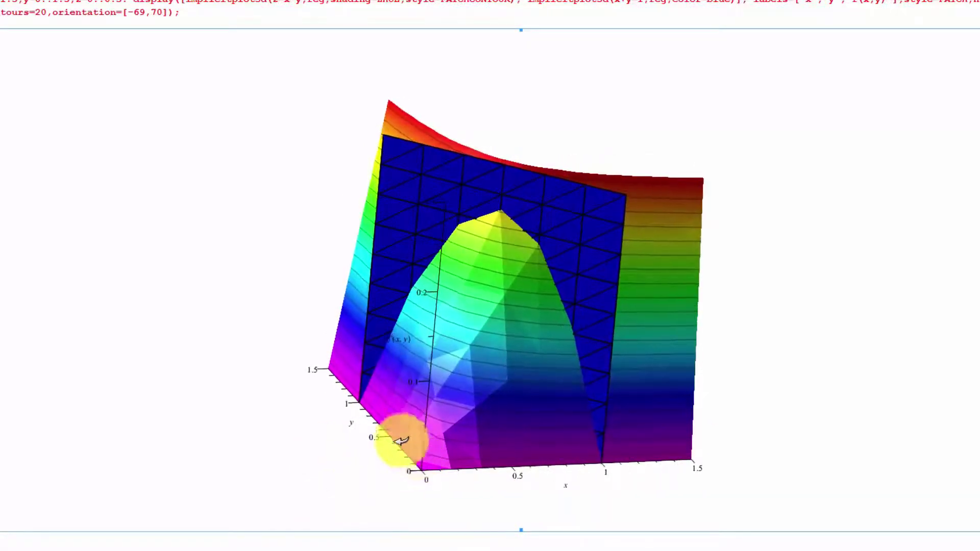
drag(401, 441, 466, 309)
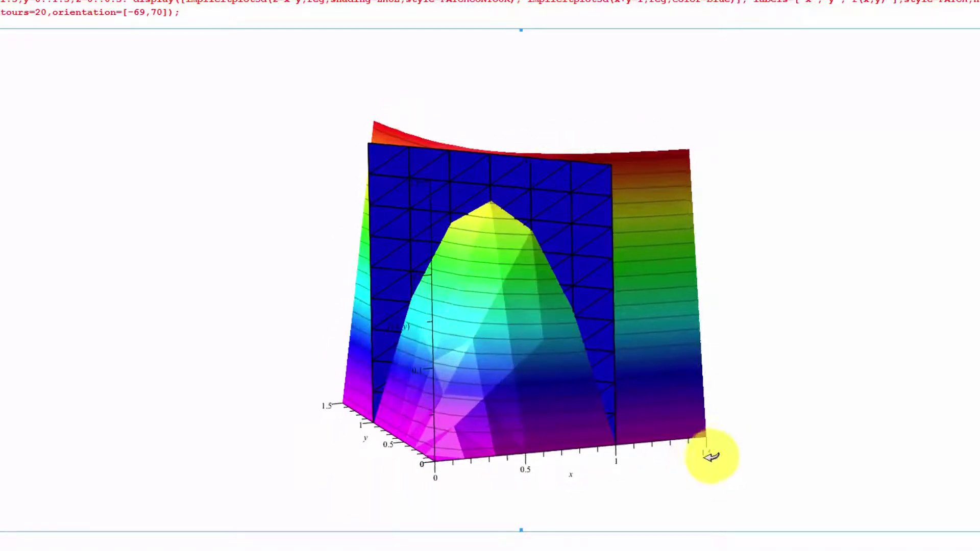
drag(711, 455, 557, 350)
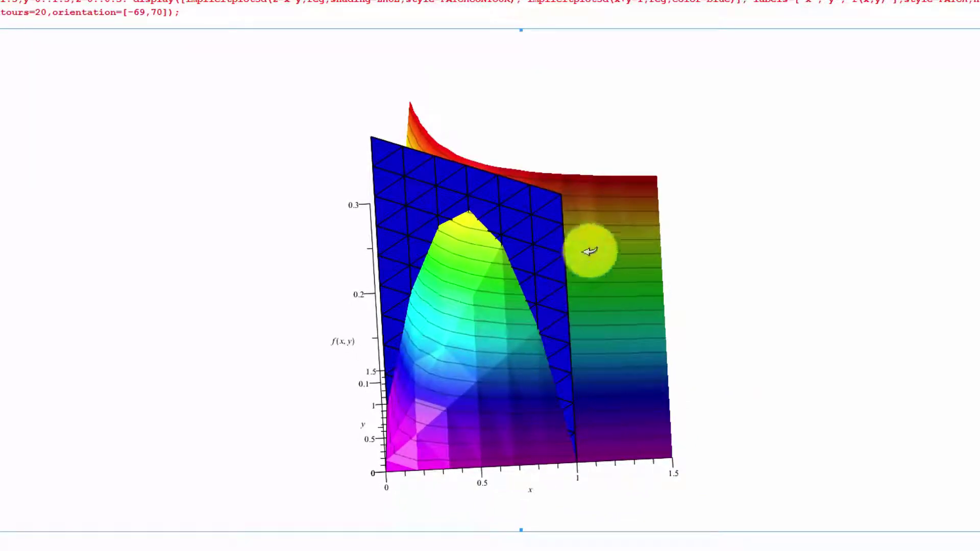
drag(580, 184, 573, 475)
drag(466, 208, 412, 305)
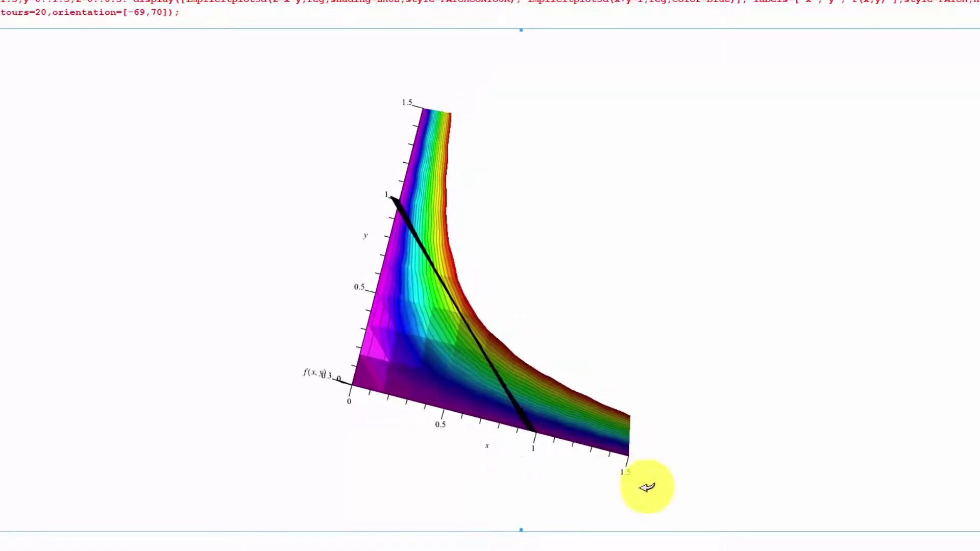
drag(645, 485, 358, 271)
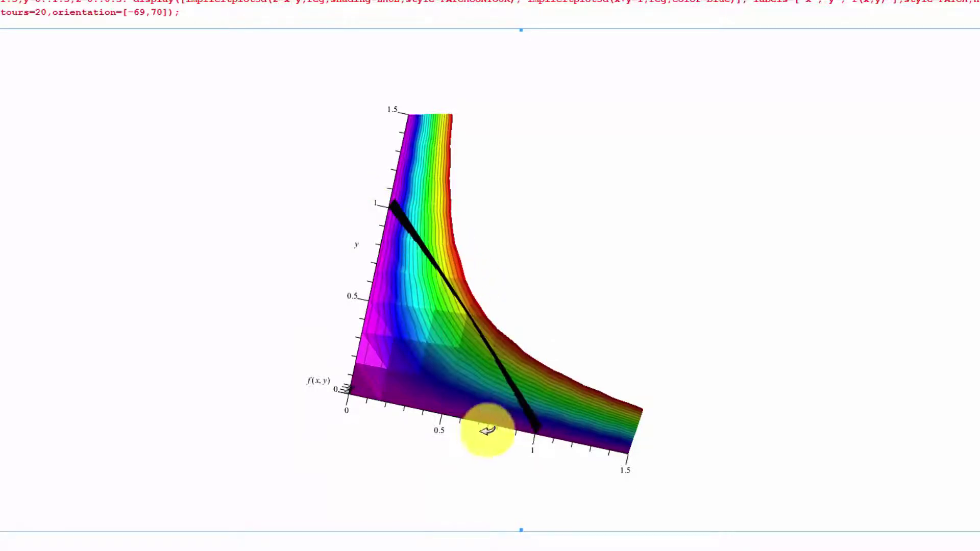
Step: Orbit the surface plot around its sides until the blue x+y=1 wall faces the front
drag(485, 433, 357, 445)
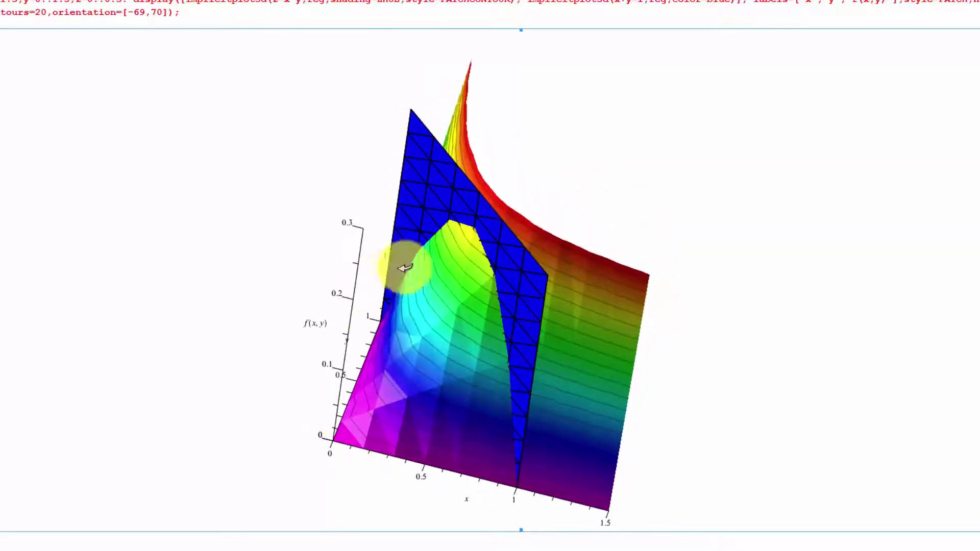
drag(607, 463, 713, 265)
drag(709, 408, 531, 420)
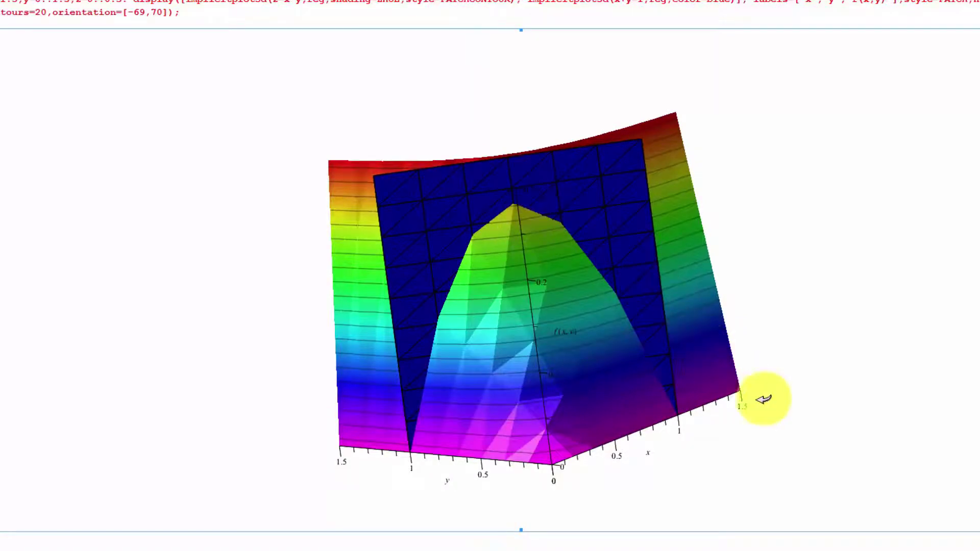
drag(761, 400, 551, 508)
drag(355, 78, 466, 296)
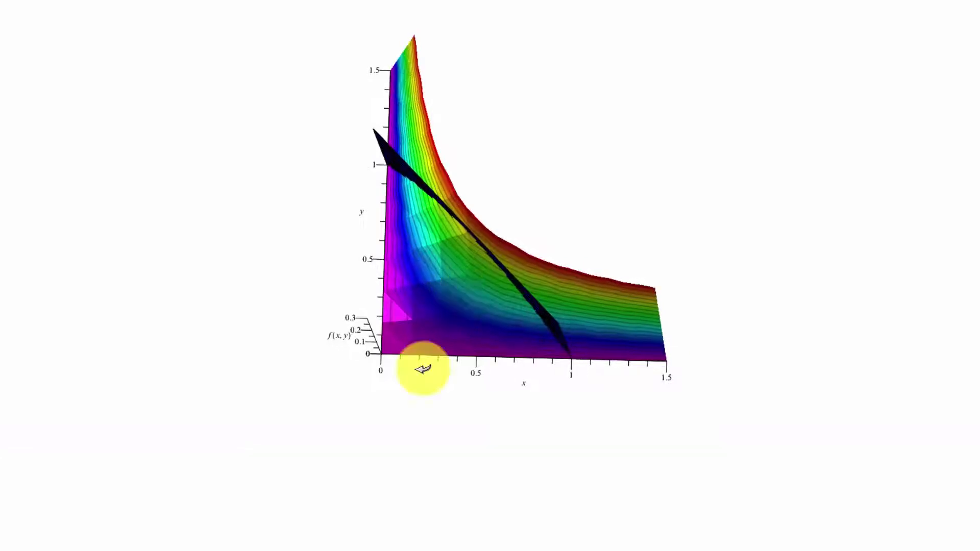
drag(431, 354, 393, 300)
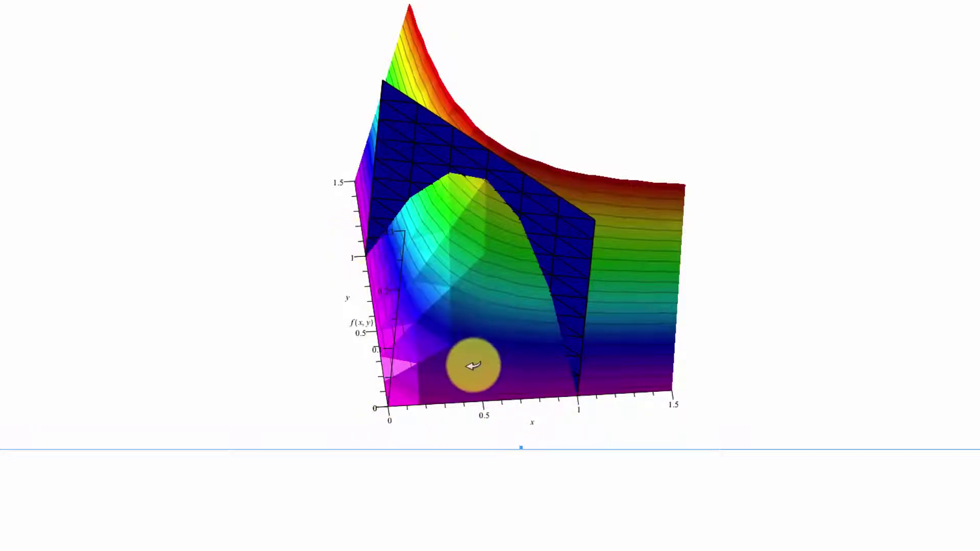
drag(472, 365, 483, 390)
drag(426, 353, 728, 406)
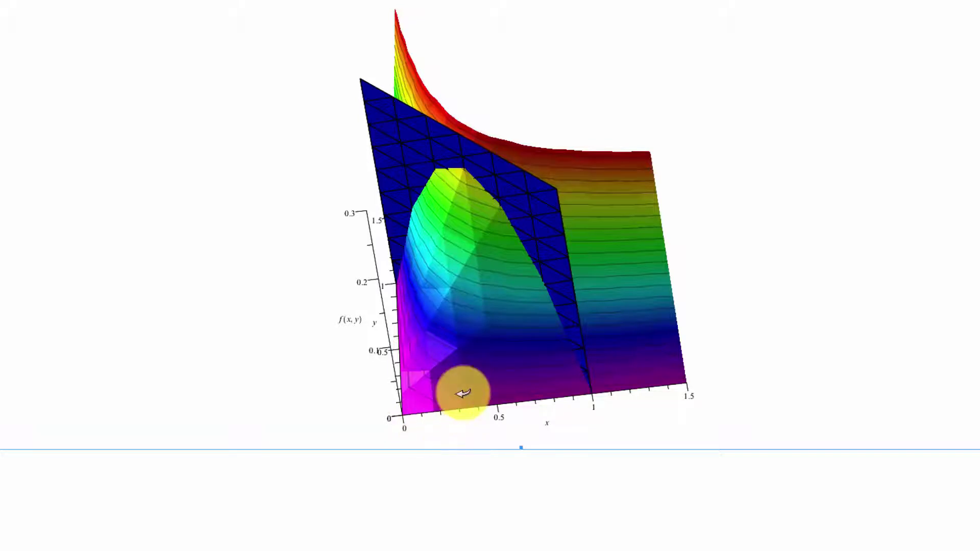
Step: Tilt the 3D plot slightly to a top-down view of the surface and wall
mouse_move(461, 391)
mouse_down()
mouse_move(490, 396)
mouse_move(459, 406)
mouse_move(474, 405)
mouse_move(484, 387)
mouse_move(571, 369)
mouse_move(571, 352)
mouse_move(423, 420)
mouse_move(454, 385)
mouse_up()
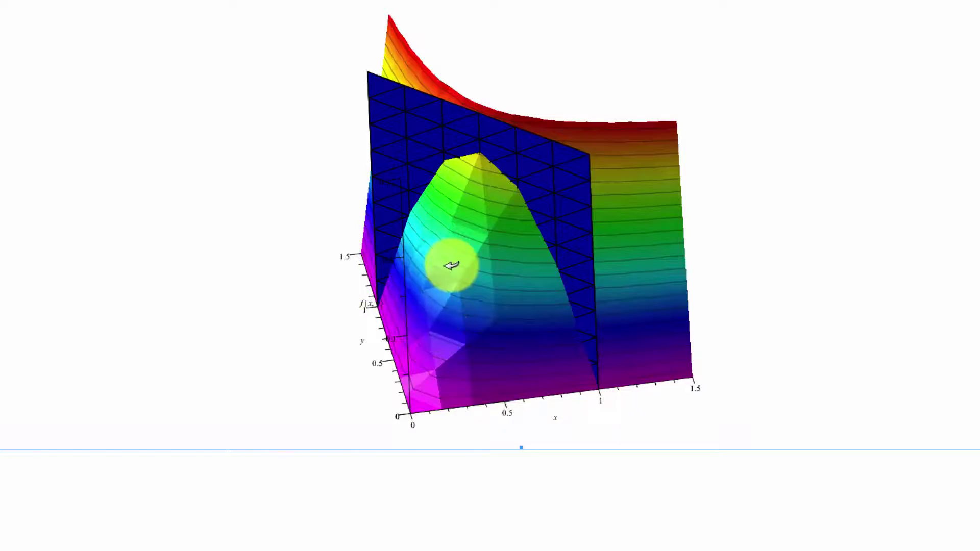
drag(450, 265, 385, 335)
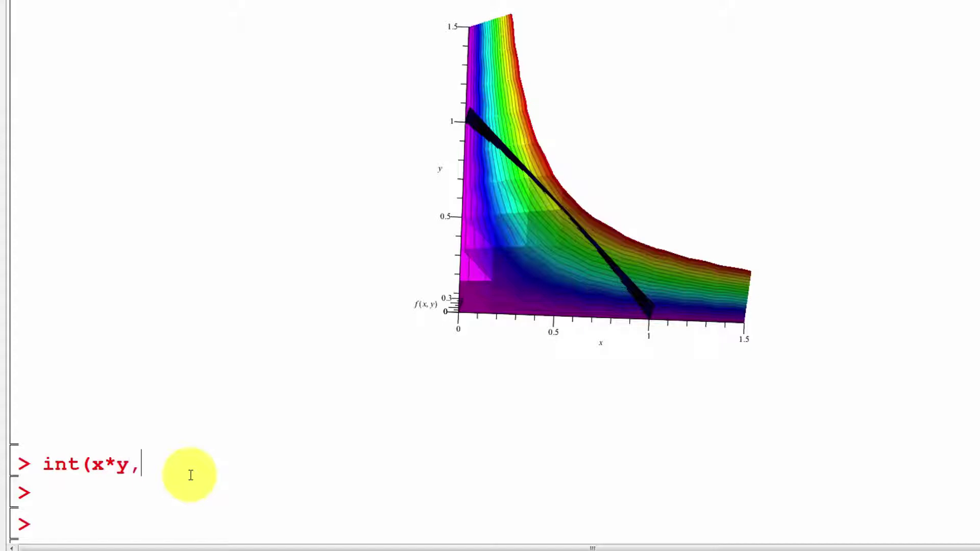
Step: Finish and evaluate int(x*y, x=0..1-y); to get 1/2 y(1-y)^2
text(x=0..1-y);)
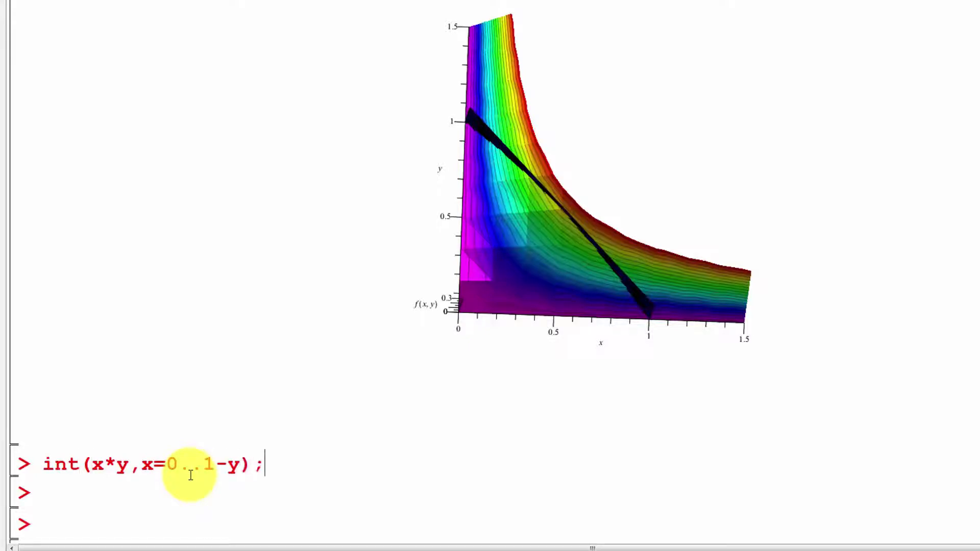
key(Return)
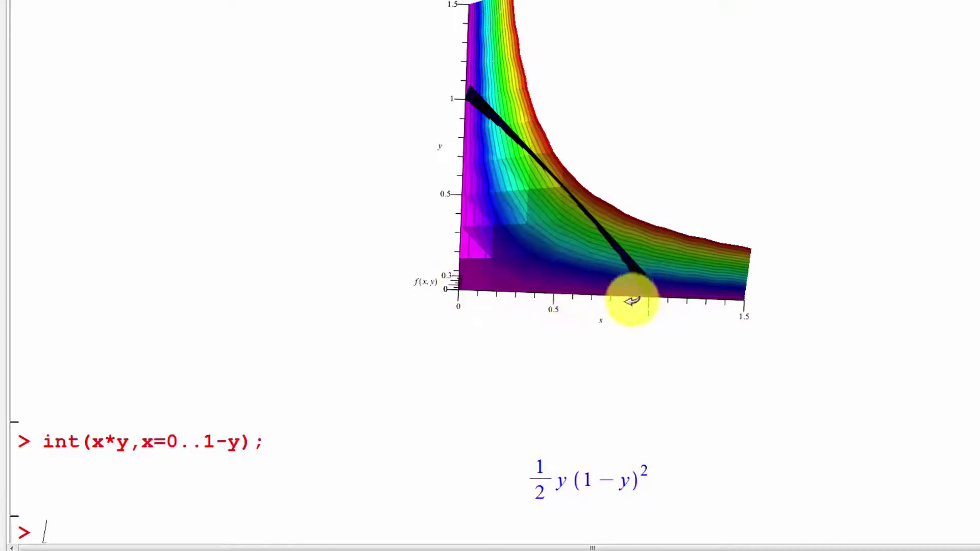
drag(619, 284, 516, 204)
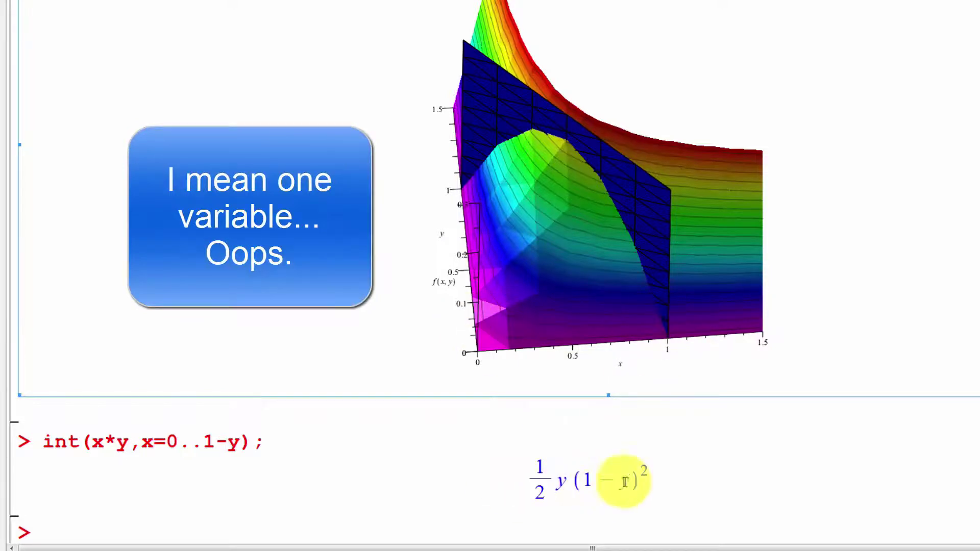
Step: On a new line below the result, plot it with plot(%, y = 0..1.1)
click(701, 464)
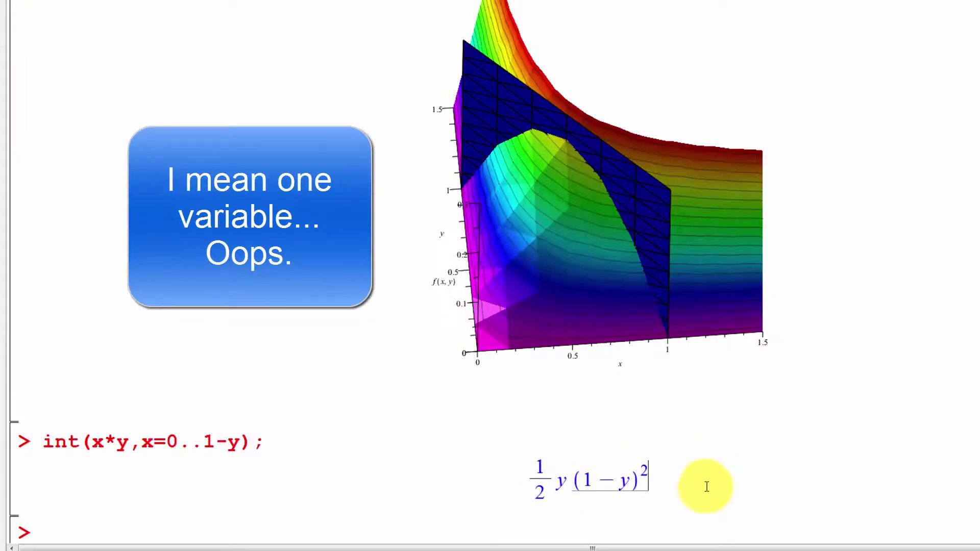
key(ctrl+j)
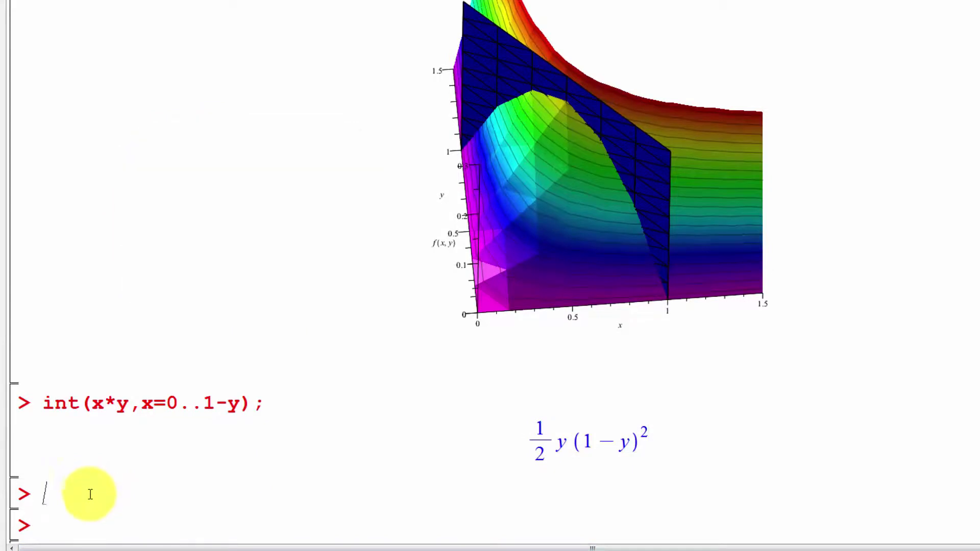
text(plot)
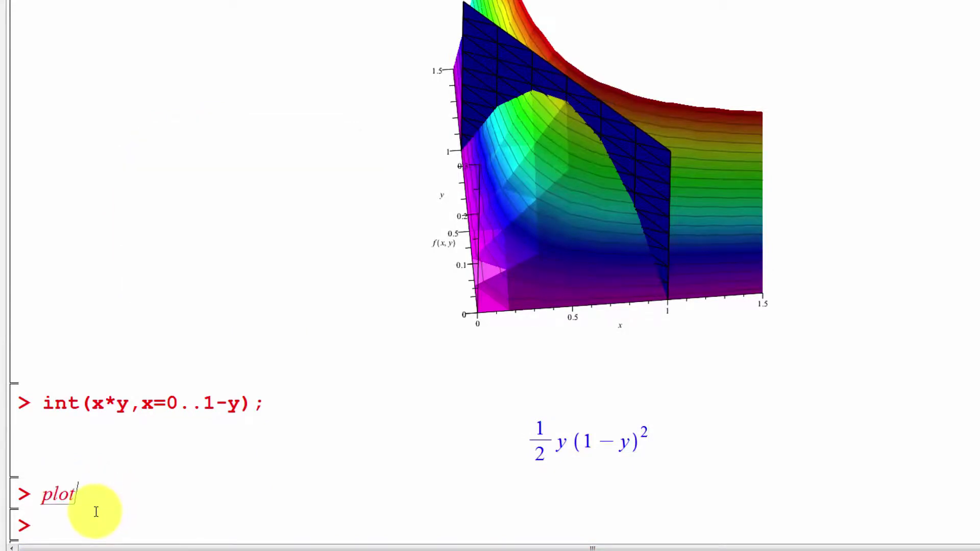
text((%, y = 0 ..)
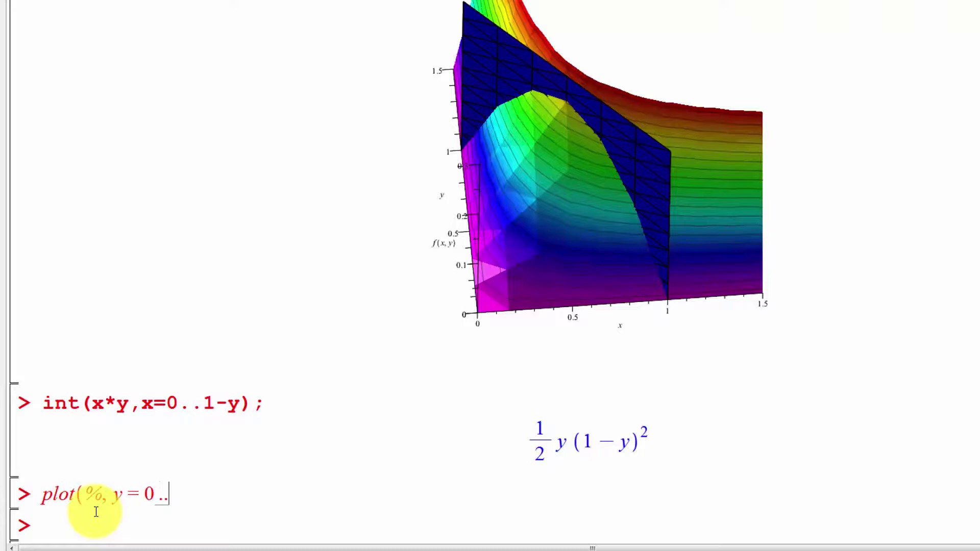
text(1.1);)
key(Return)
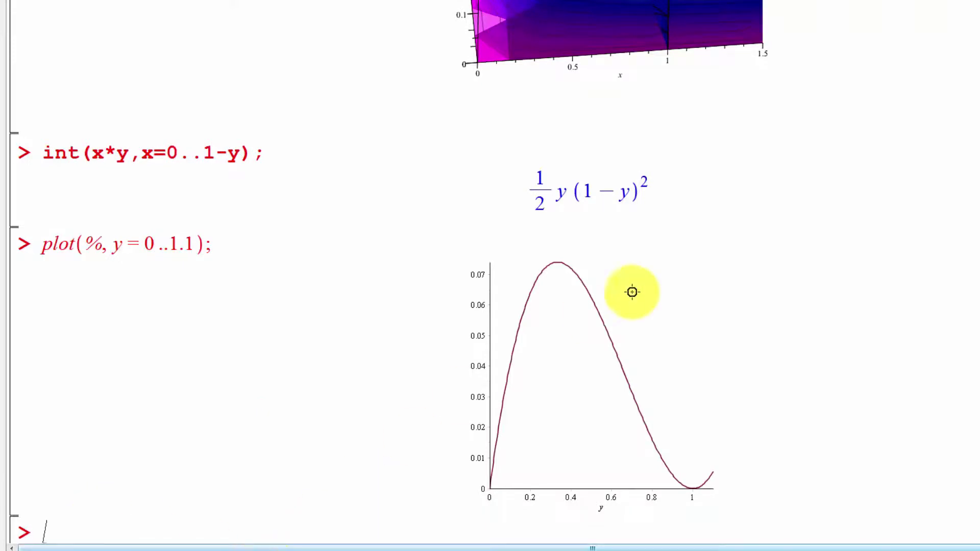
scroll(665, 400, up, 1)
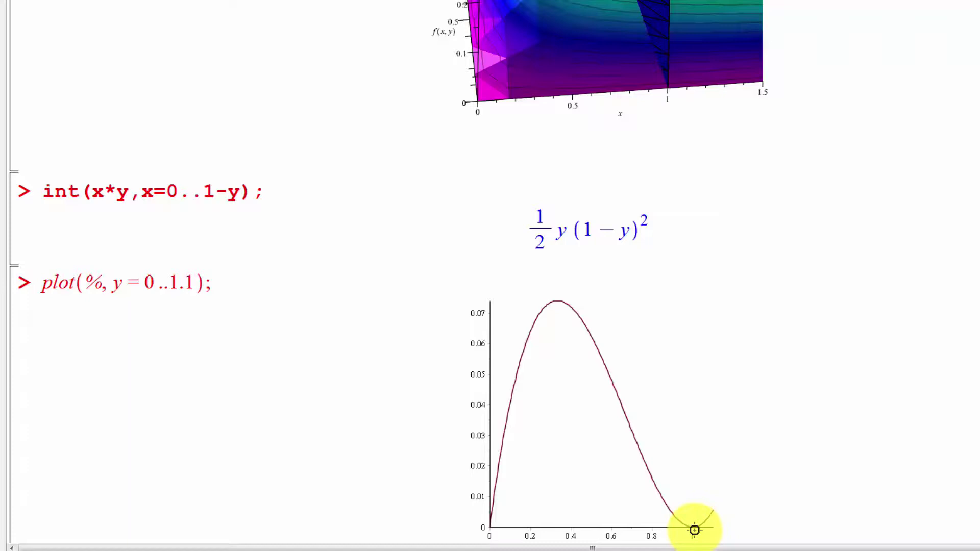
click(512, 518)
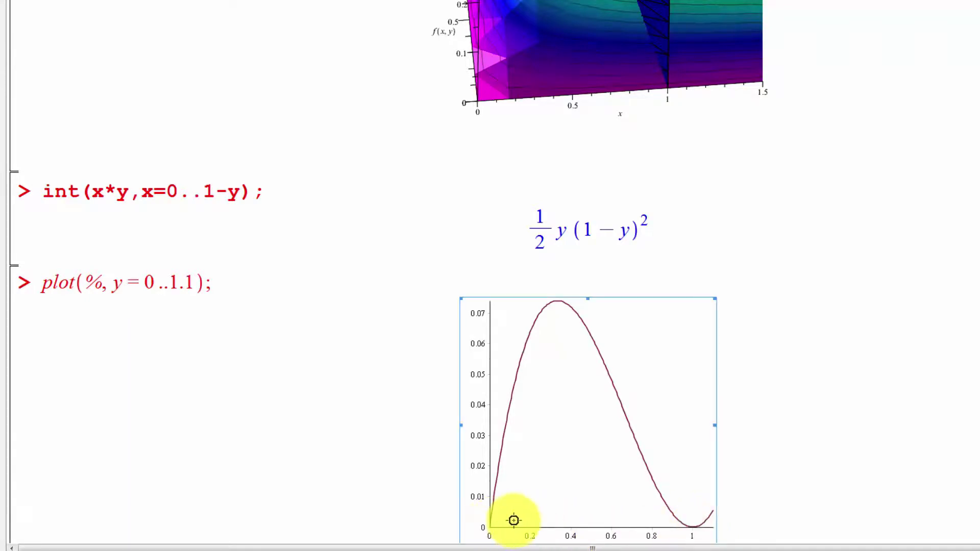
scroll(512, 521, down, 1)
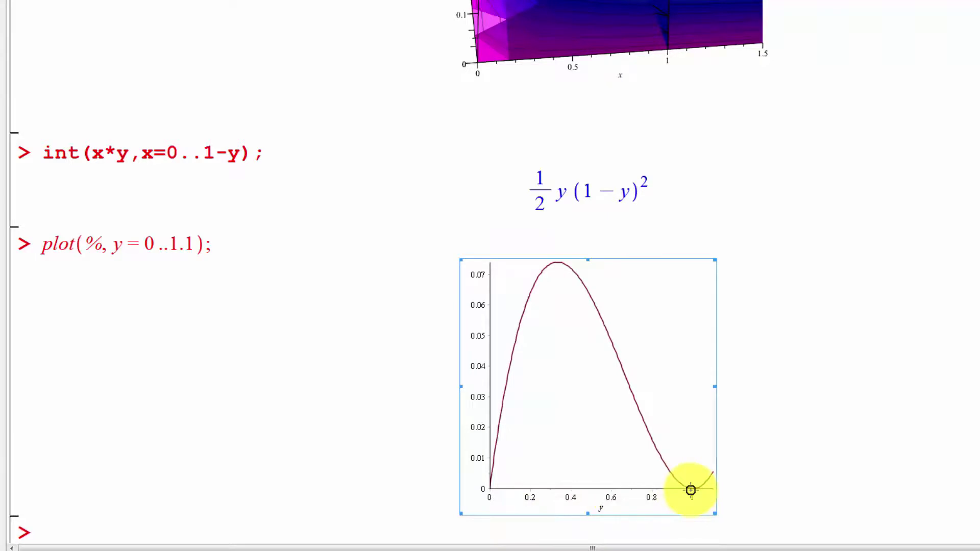
click(87, 531)
key(Return)
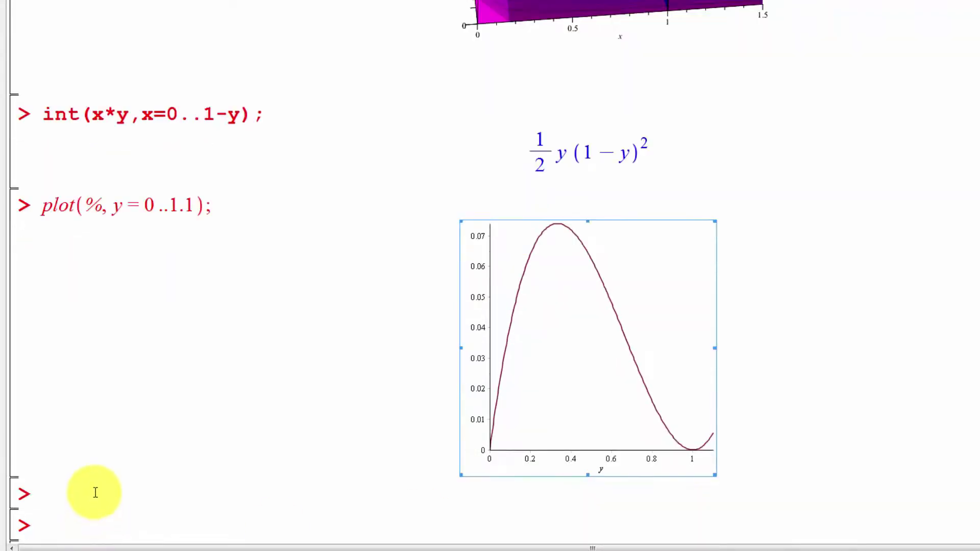
click(96, 492)
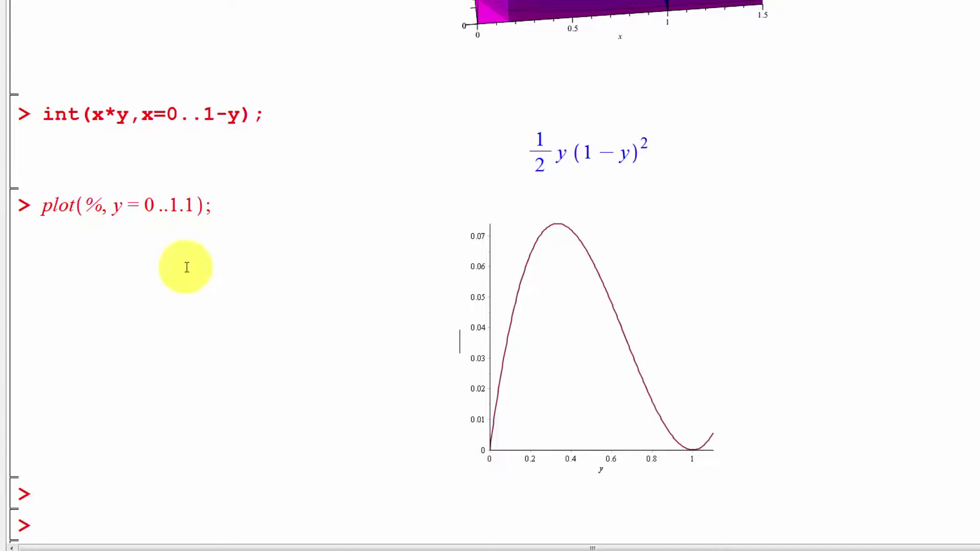
click(301, 119)
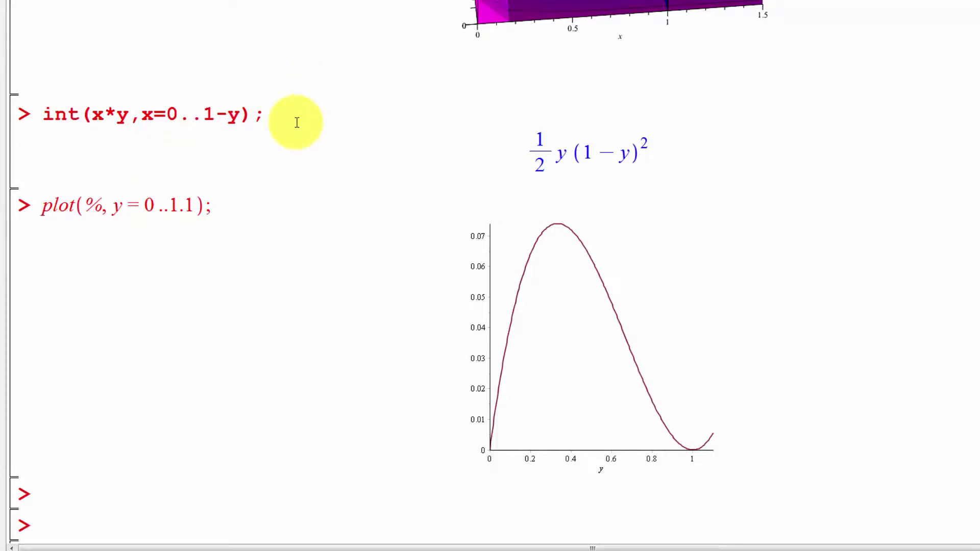
Step: Replace the plot command with int(%, y = 0..1); and evaluate it to get 1/24
key(Delete)
key(Delete)
key(Delete)
key(Delete)
key(Delete)
key(Delete)
key(Delete)
key(Delete)
key(Delete)
key(Delete)
key(Delete)
key(Delete)
key(Delete)
key(Delete)
key(Delete)
key(Delete)
key(Delete)
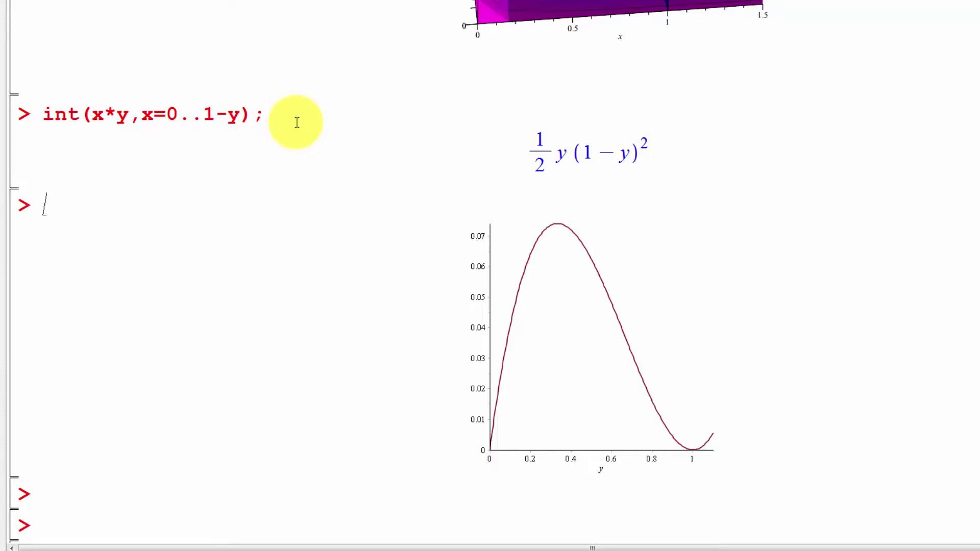
text(int(%, y =)
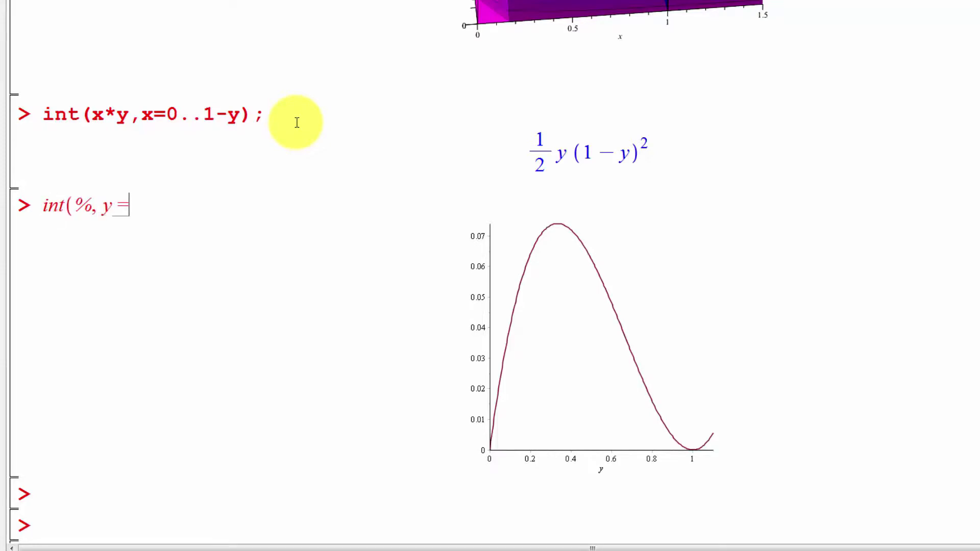
text( 0 ..1);)
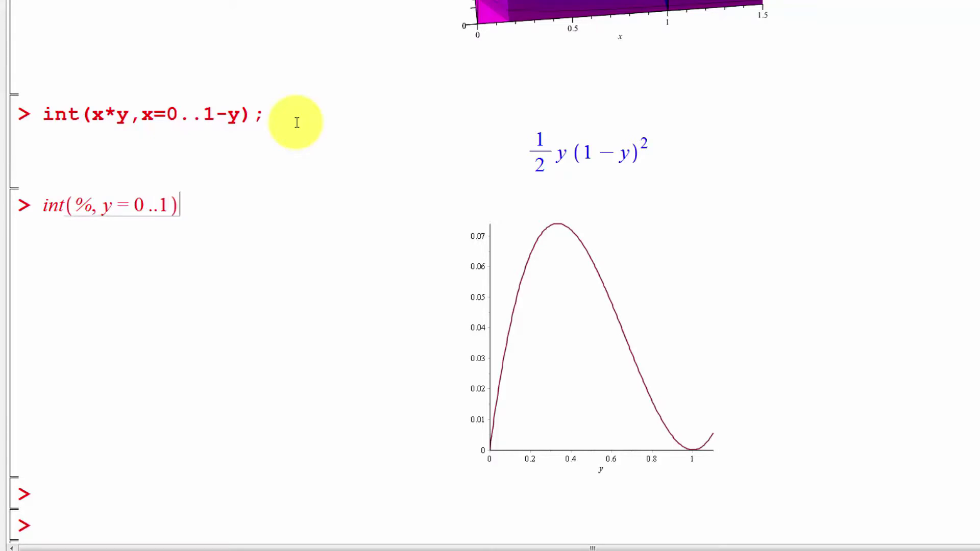
key(Return)
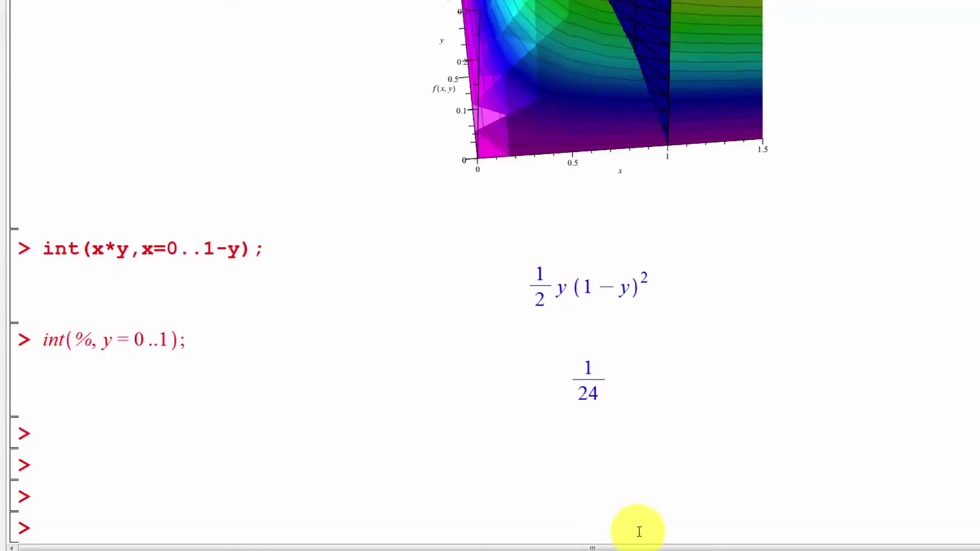
scroll(616, 406, up, 1)
scroll(616, 406, up, 2)
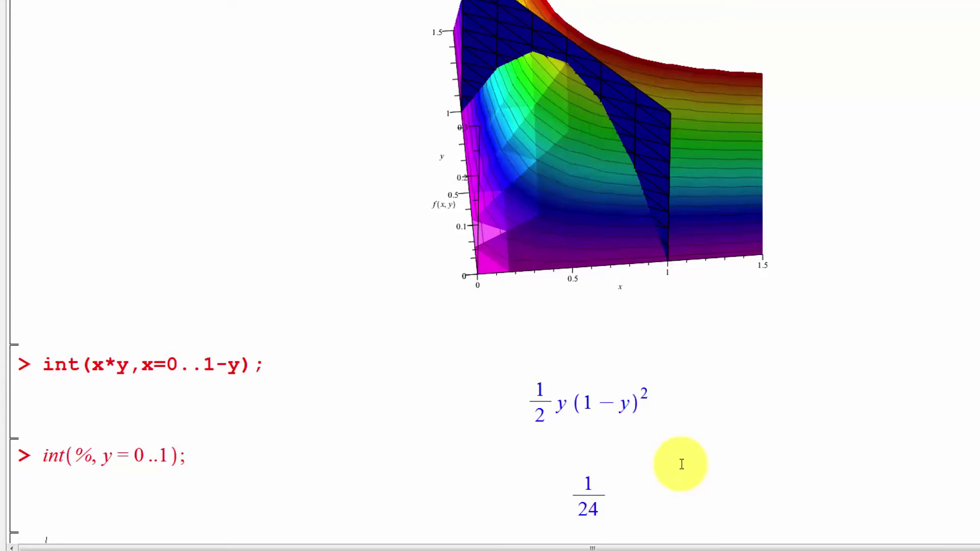
scroll(522, 446, down, 1)
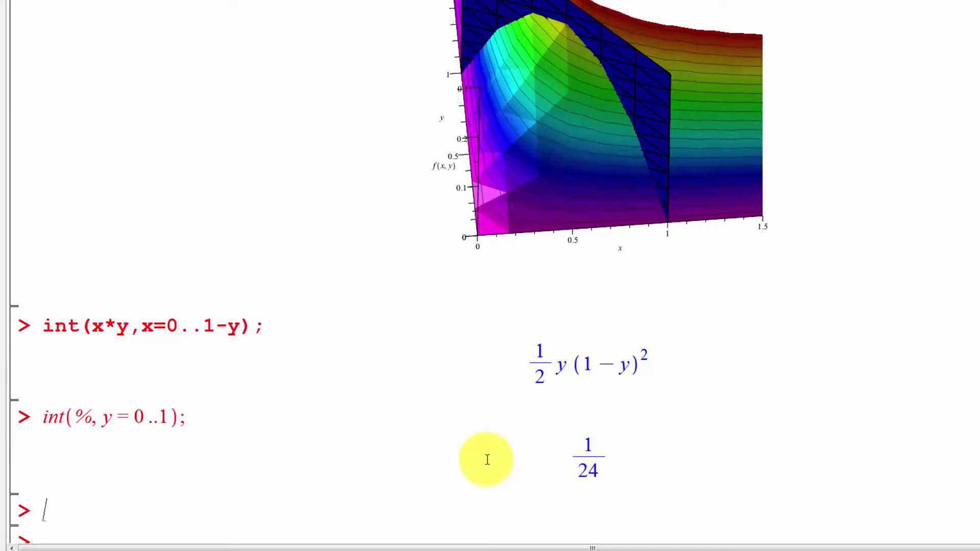
scroll(490, 457, up, 1)
scroll(585, 416, up, 1)
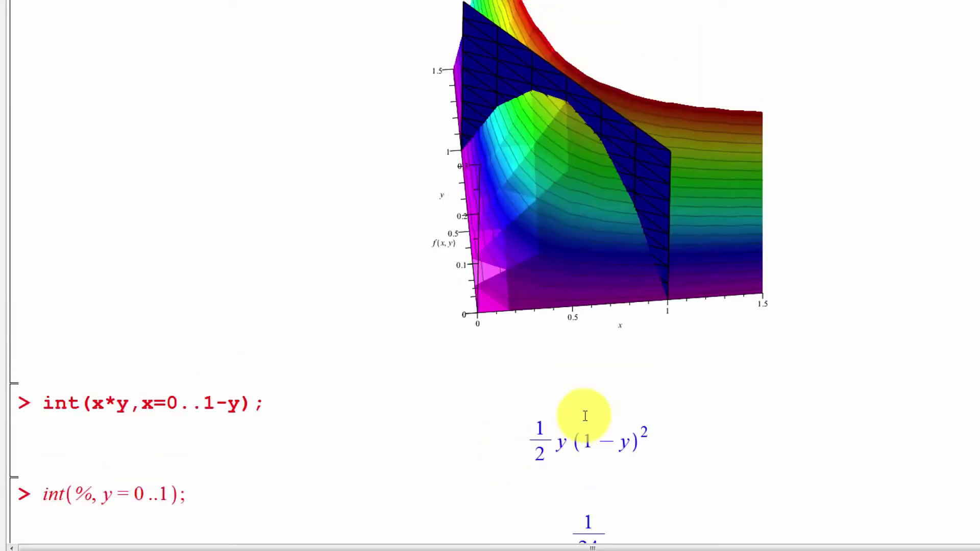